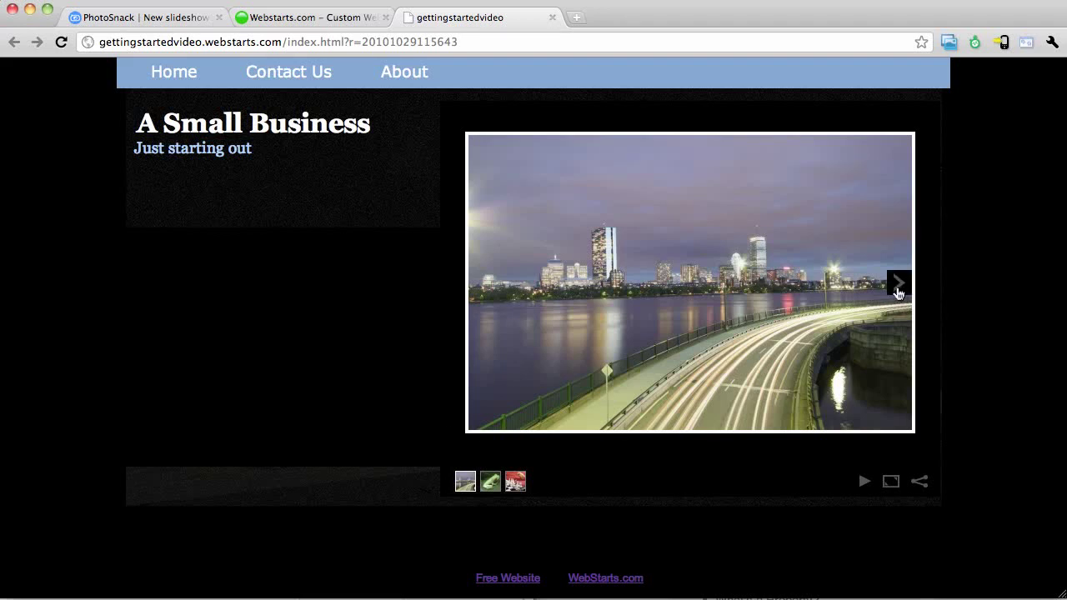
Step: Advance the homepage slideshow from the skyline to the frog, then to the parakeet photo
{"action": "left_click", "coordinate": [897, 291]}
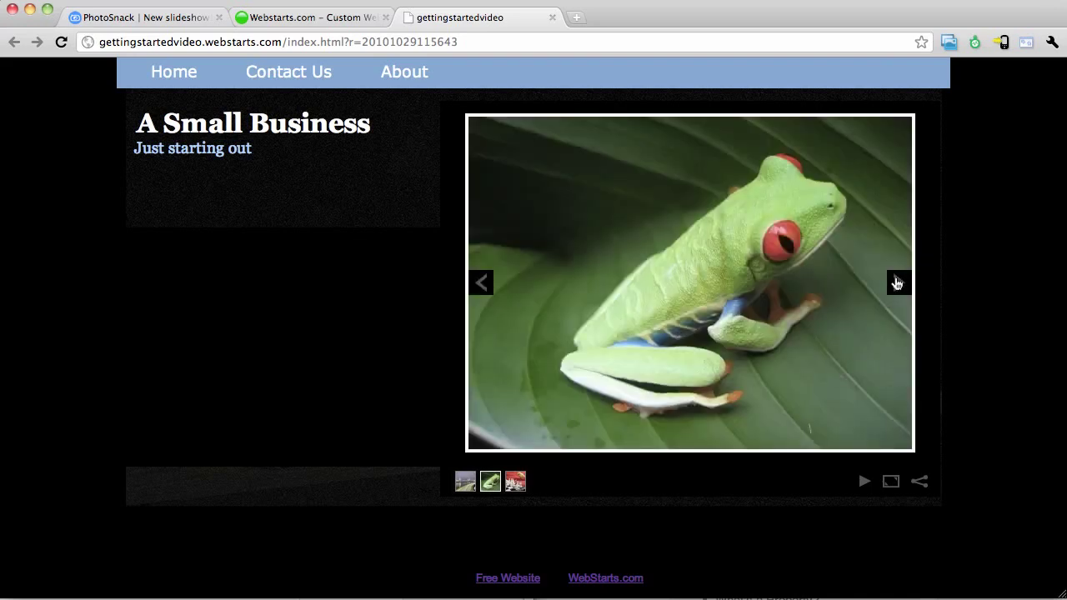
{"action": "left_click", "coordinate": [898, 282]}
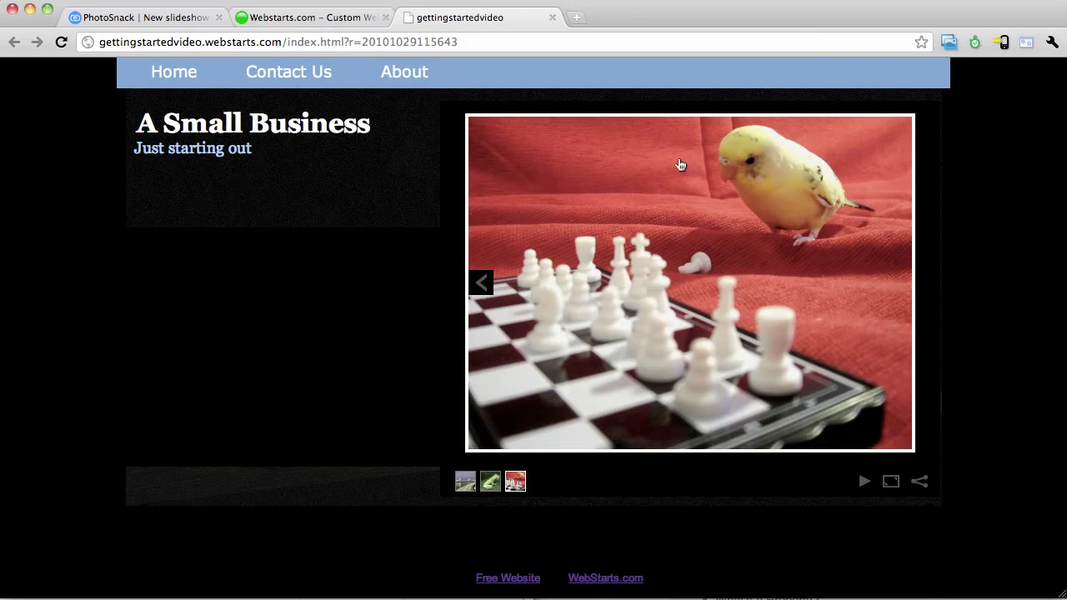
Step: From the PhotoSnack tab, return to the PhotoSnack home page and choose Make a slideshow
{"action": "left_click", "coordinate": [174, 17]}
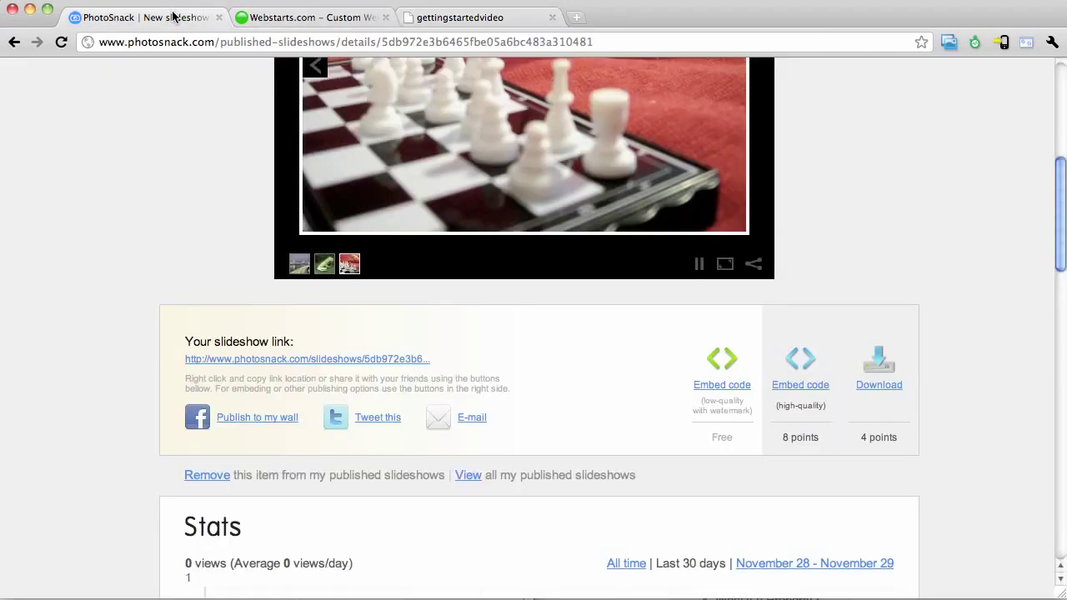
{"action": "scroll", "coordinate": [184, 138], "scroll_direction": "up", "scroll_amount": 10}
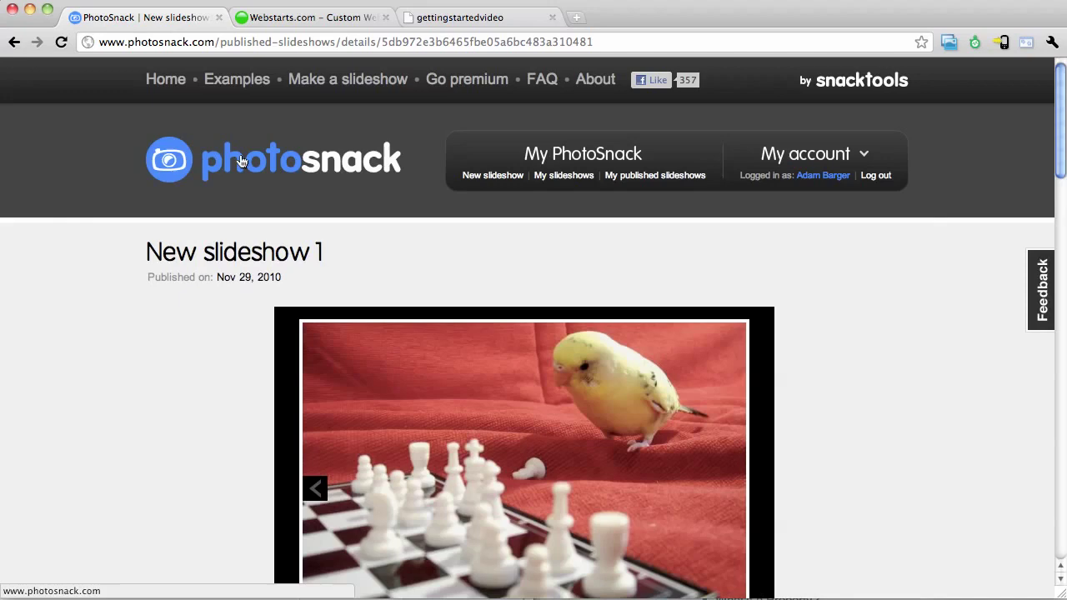
{"action": "left_click", "coordinate": [240, 161]}
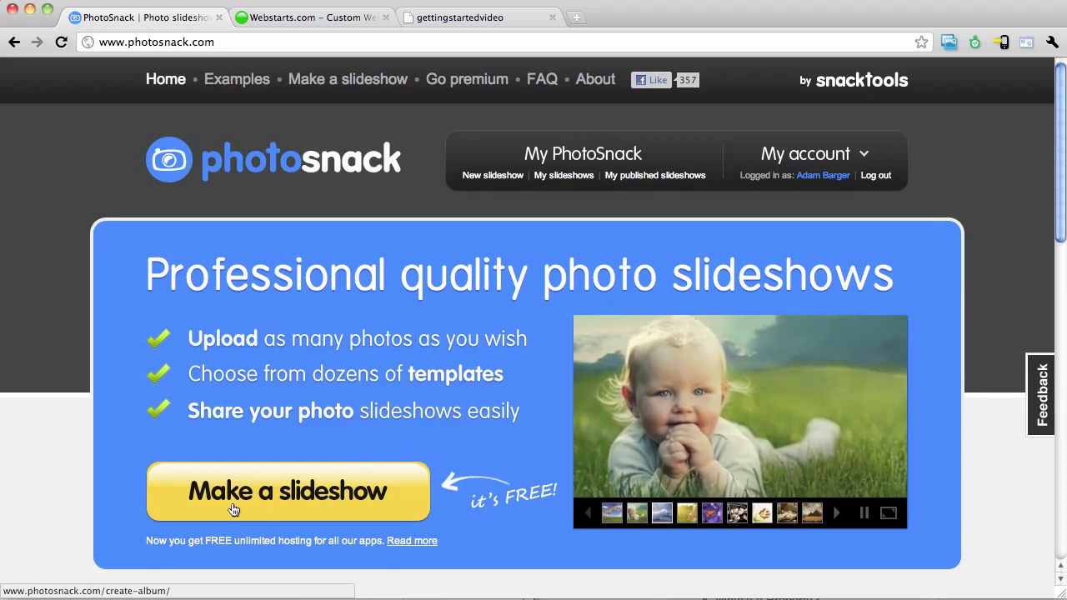
{"action": "left_click", "coordinate": [309, 497]}
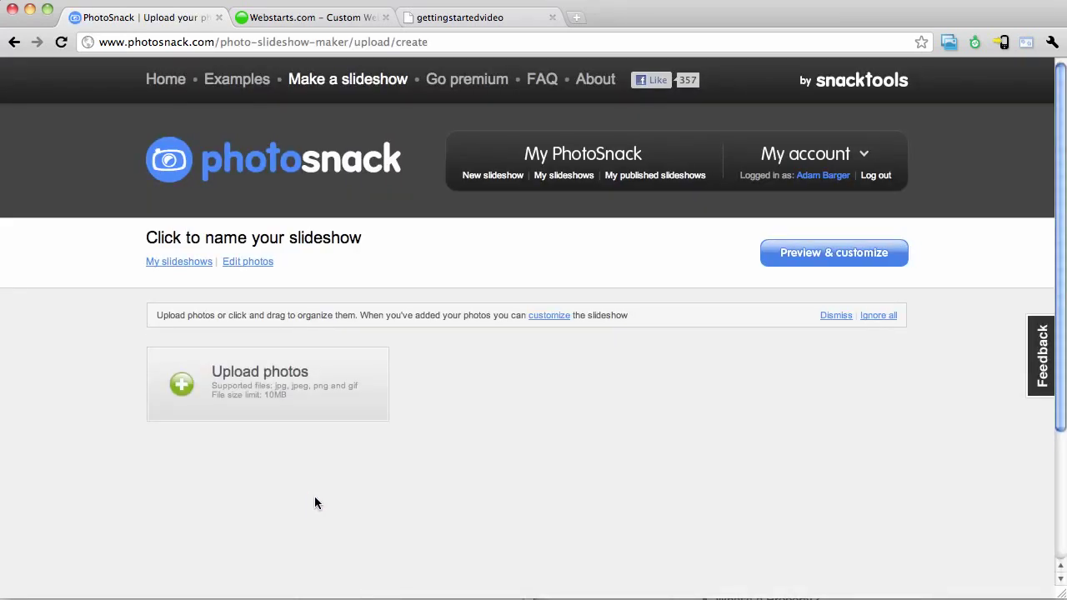
Step: Upload the three sample photos Boston City Flow, Costa Rican Frog and Pensive Parakeet
{"action": "left_click", "coordinate": [247, 380]}
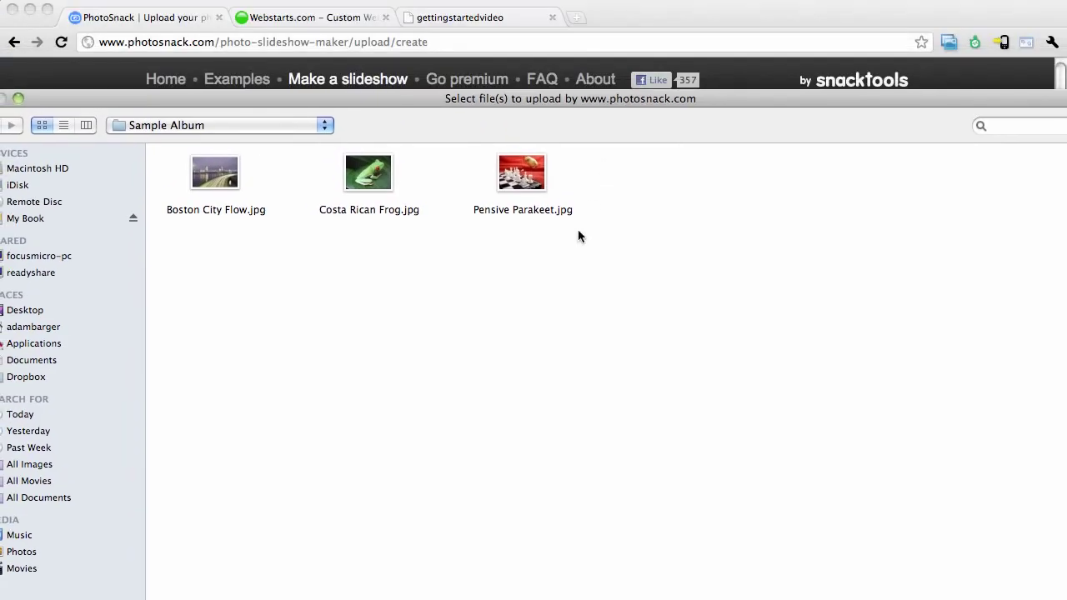
{"action": "left_click_drag", "start_coordinate": [578, 231], "coordinate": [230, 183]}
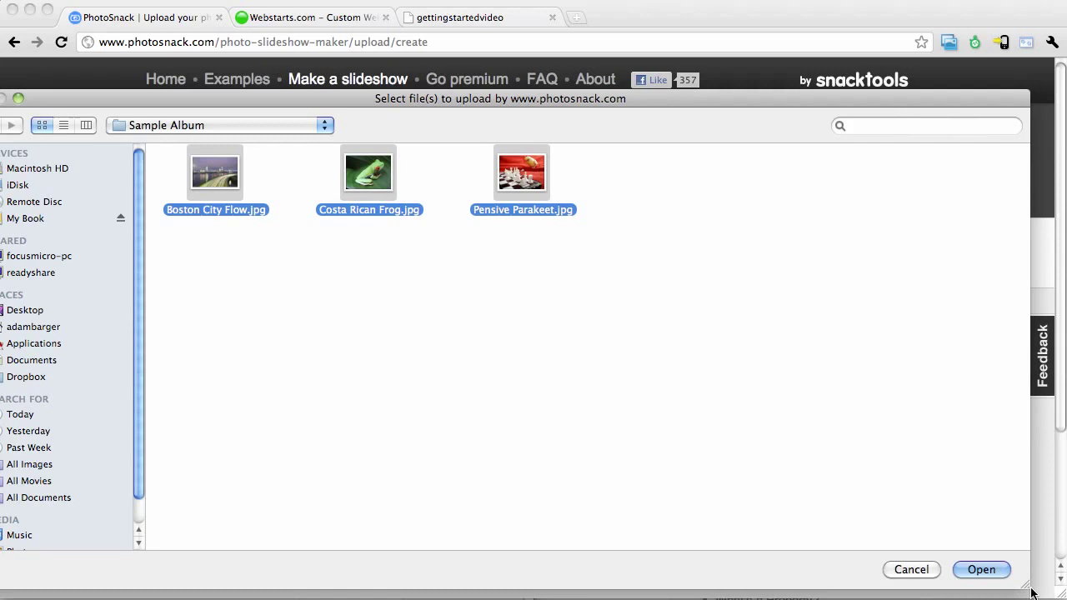
{"action": "left_click", "coordinate": [992, 570]}
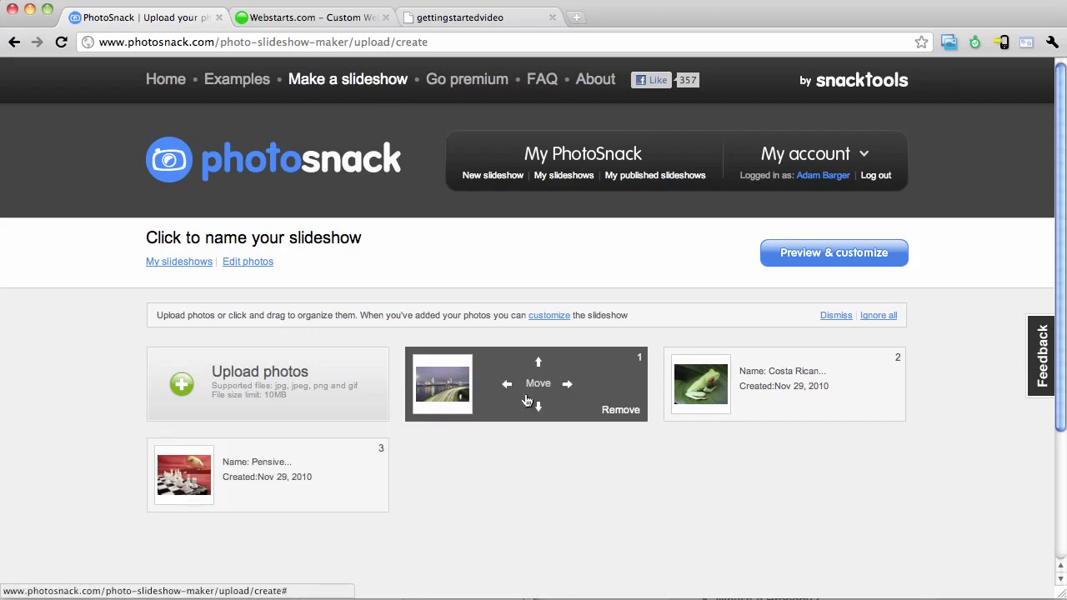
Step: Try reordering the city and frog tiles, keep city-frog-parakeet order, and continue to Preview & customize
{"action": "left_click_drag", "start_coordinate": [533, 391], "coordinate": [431, 452]}
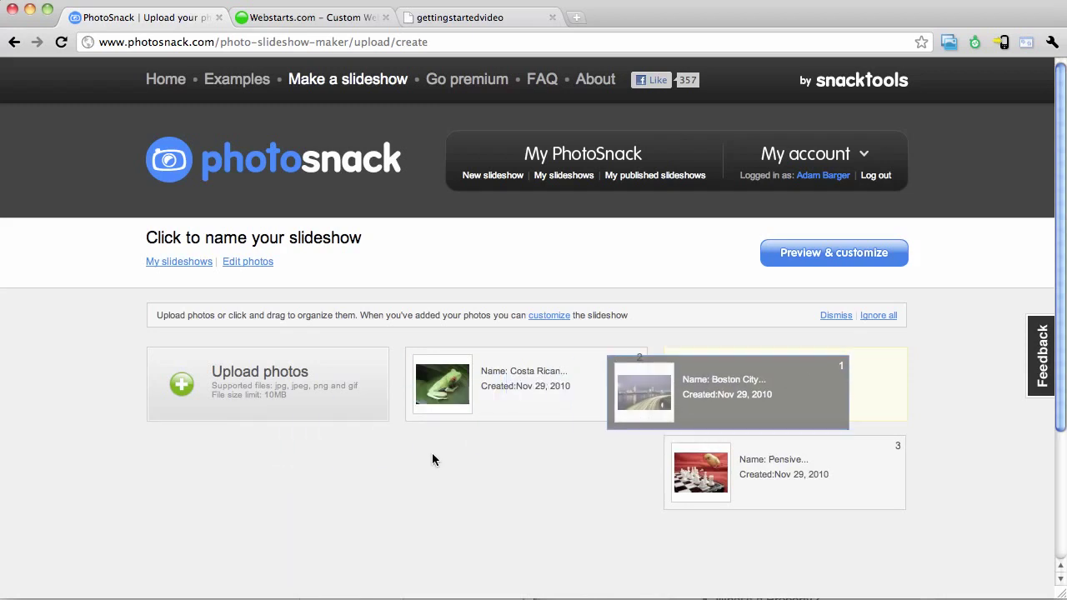
{"action": "mouse_move", "coordinate": [541, 400]}
{"action": "left_click_drag", "start_coordinate": [542, 400], "coordinate": [582, 419]}
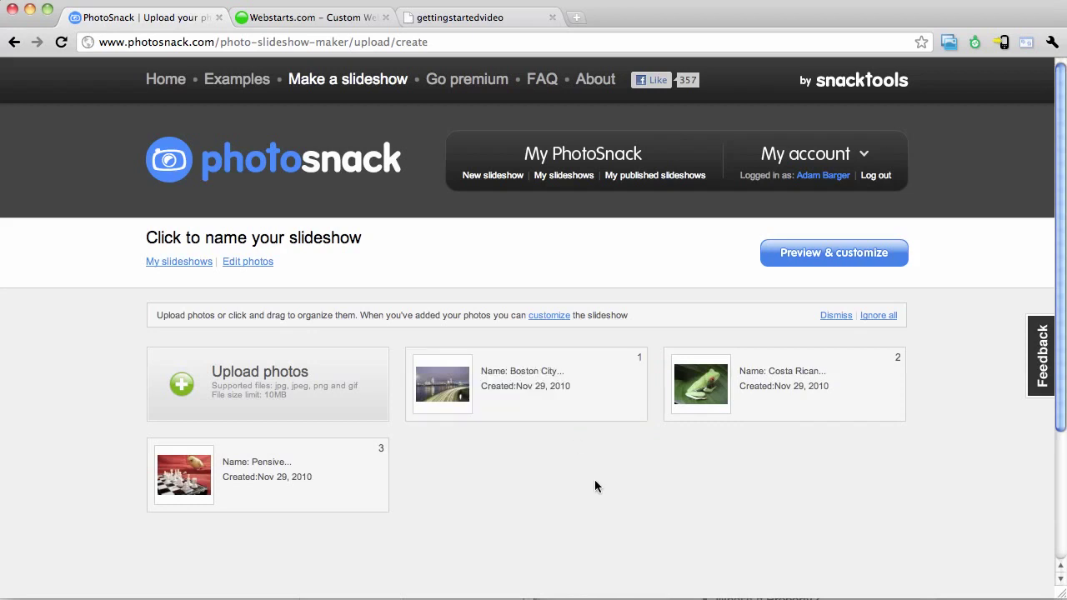
{"action": "left_click", "coordinate": [829, 260]}
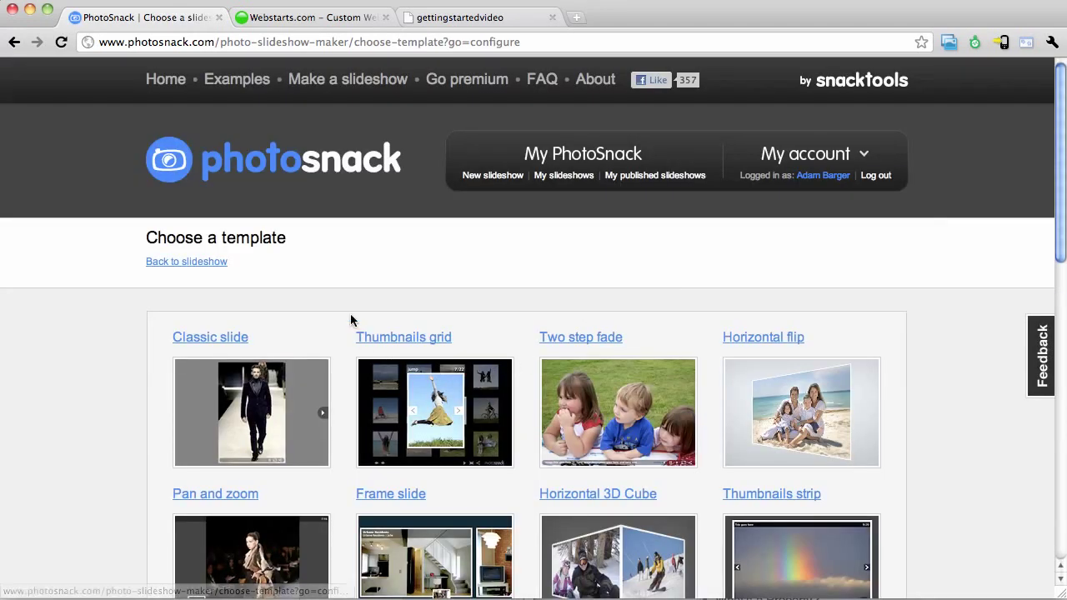
Step: Apply the Thumbnails strip template to the slideshow at 600 x 475
{"action": "scroll", "coordinate": [350, 319], "scroll_direction": "down", "scroll_amount": 1}
{"action": "scroll", "coordinate": [350, 314], "scroll_direction": "down", "scroll_amount": 4}
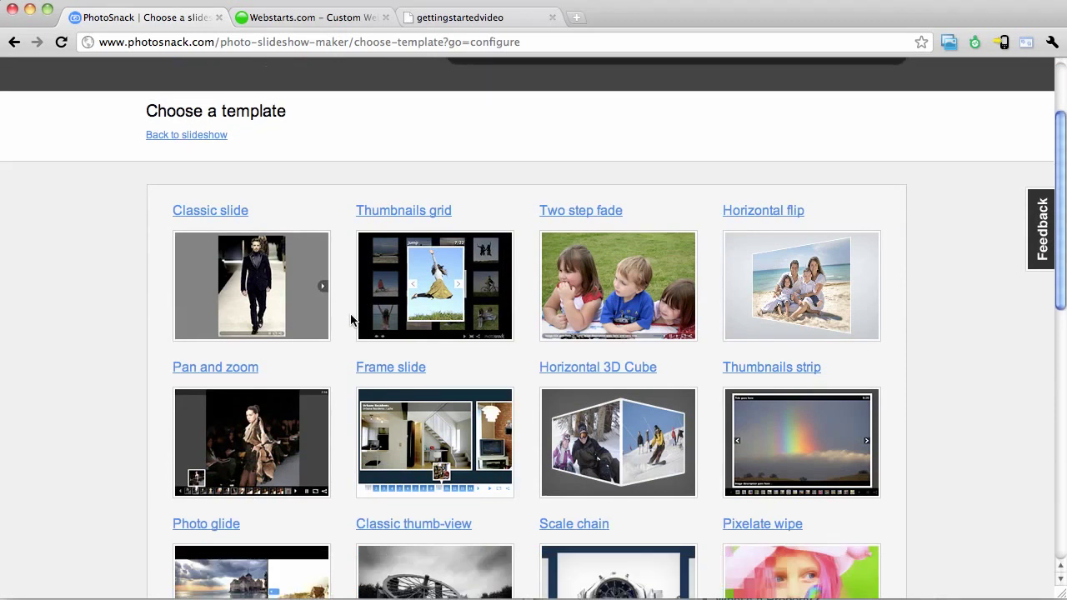
{"action": "scroll", "coordinate": [350, 319], "scroll_direction": "down", "scroll_amount": 1}
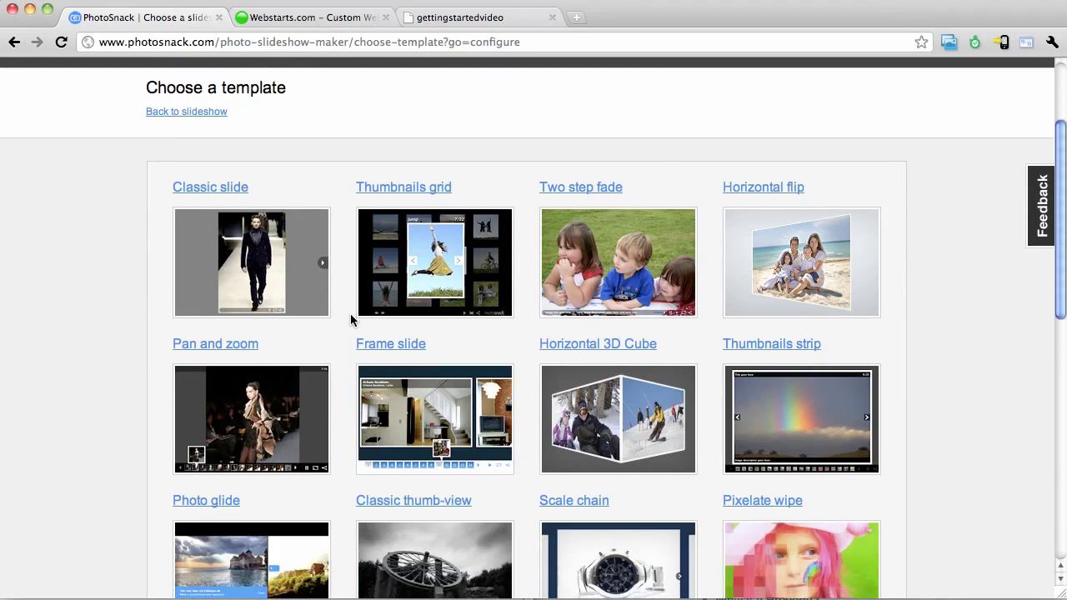
{"action": "left_click", "coordinate": [804, 420]}
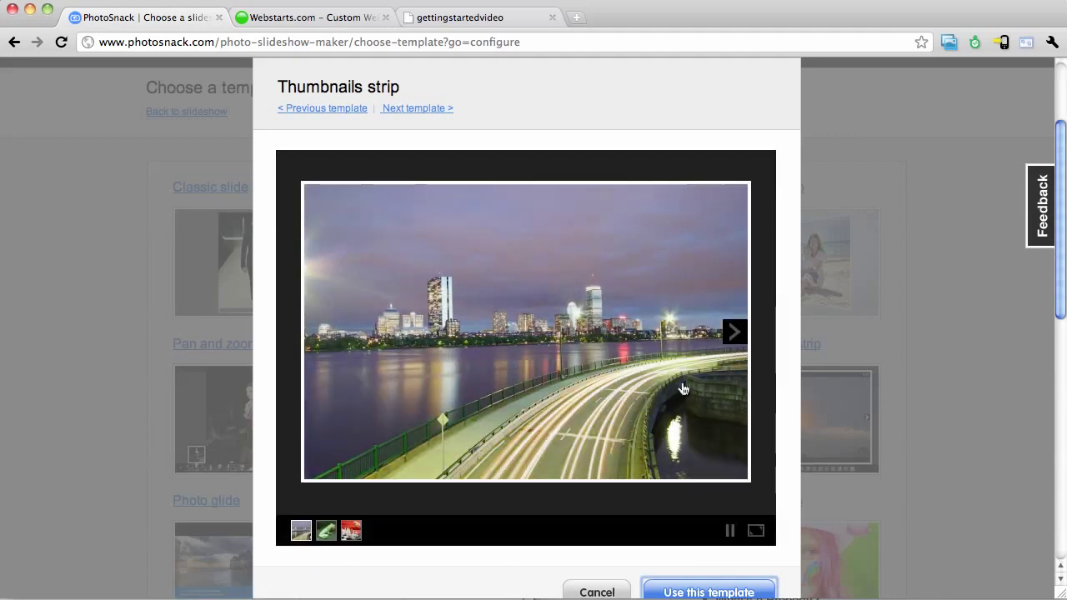
{"action": "left_click", "coordinate": [710, 592]}
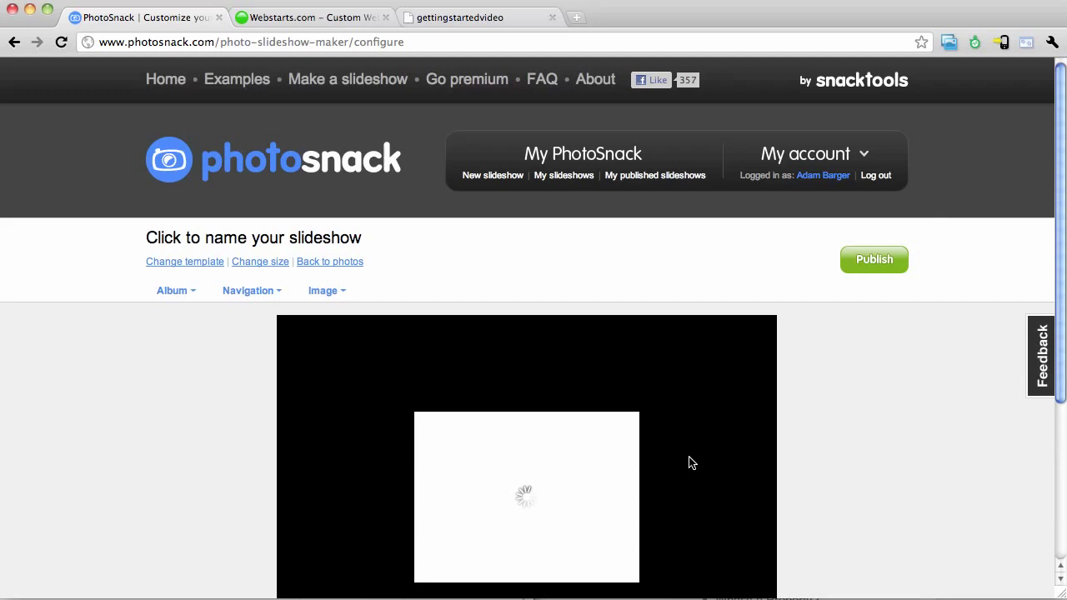
Step: Glance at the navigation and background settings, cancel the panel, and publish 'New slideshow2'
{"action": "left_click", "coordinate": [273, 292]}
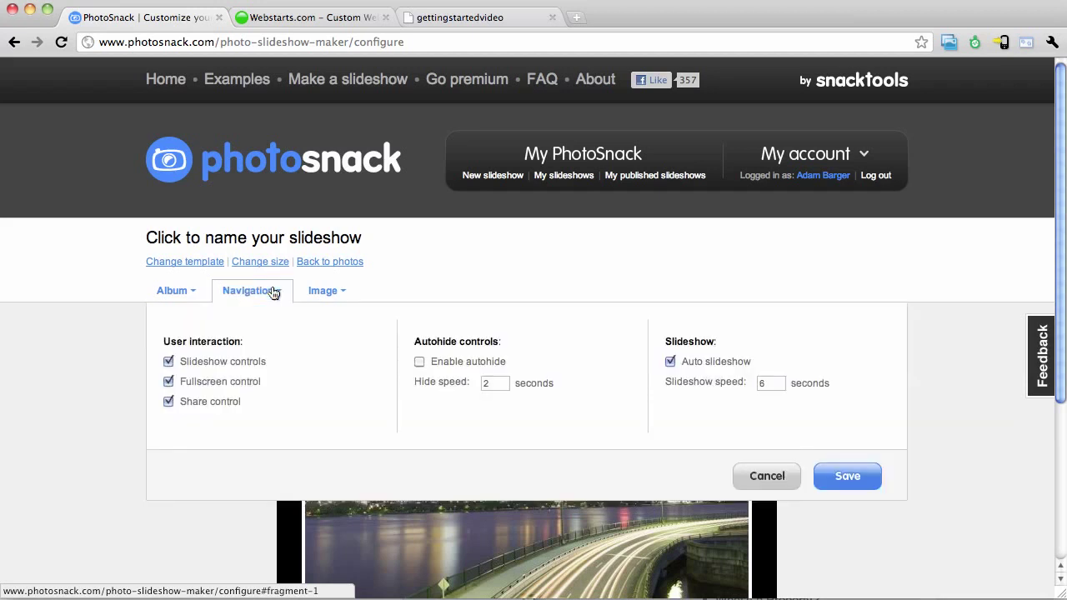
{"action": "left_click", "coordinate": [193, 292]}
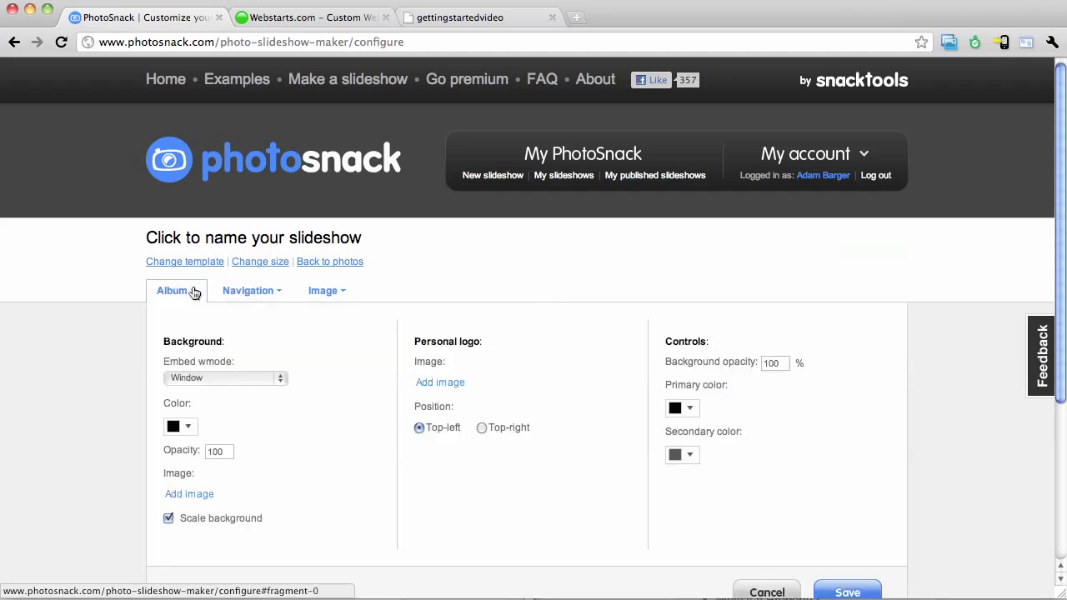
{"action": "left_click", "coordinate": [754, 590]}
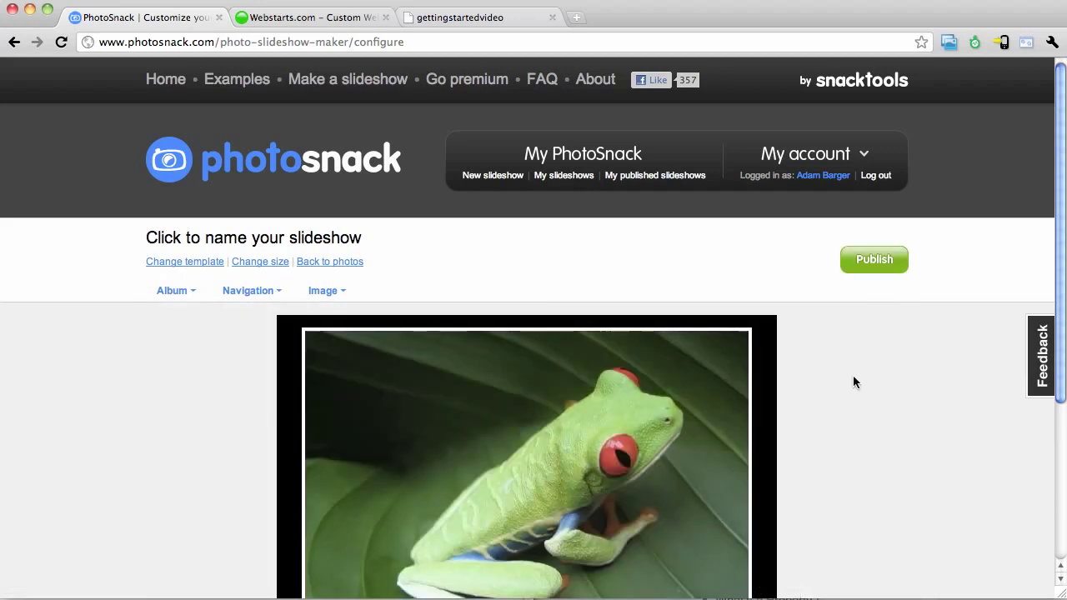
{"action": "left_click", "coordinate": [878, 263]}
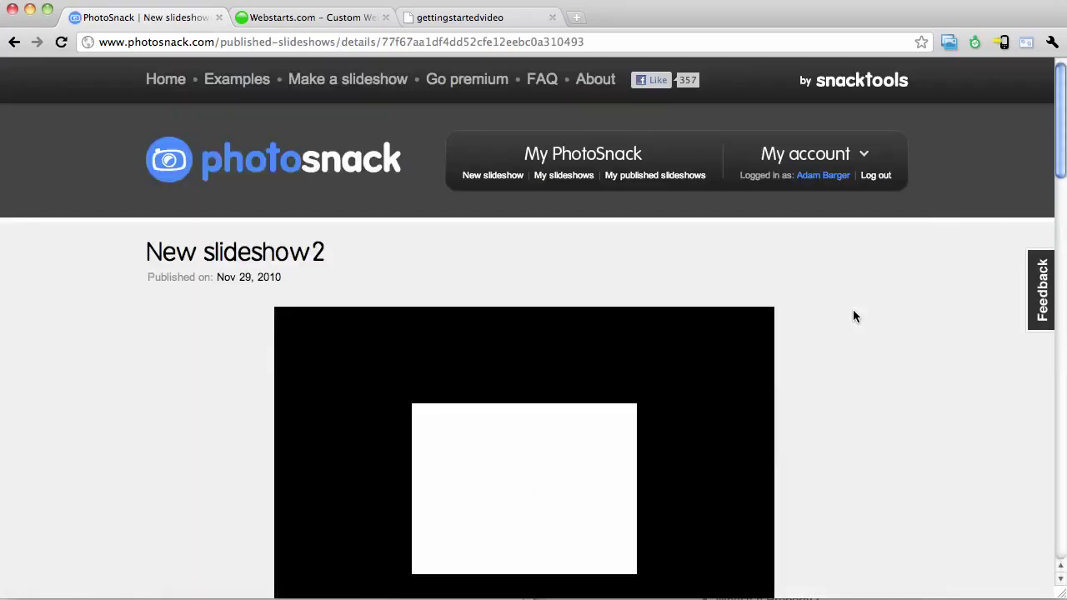
Step: Select and copy the free watermarked embed code from the slideshow's details page
{"action": "scroll", "coordinate": [852, 316], "scroll_direction": "down", "scroll_amount": 2}
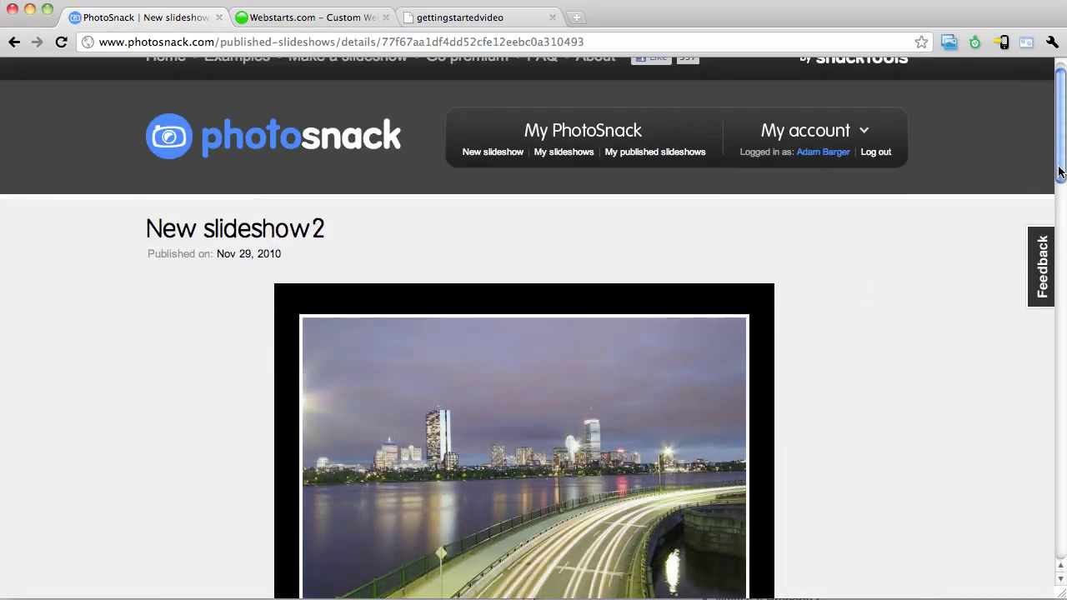
{"action": "scroll", "coordinate": [1025, 250], "scroll_direction": "down", "scroll_amount": 10}
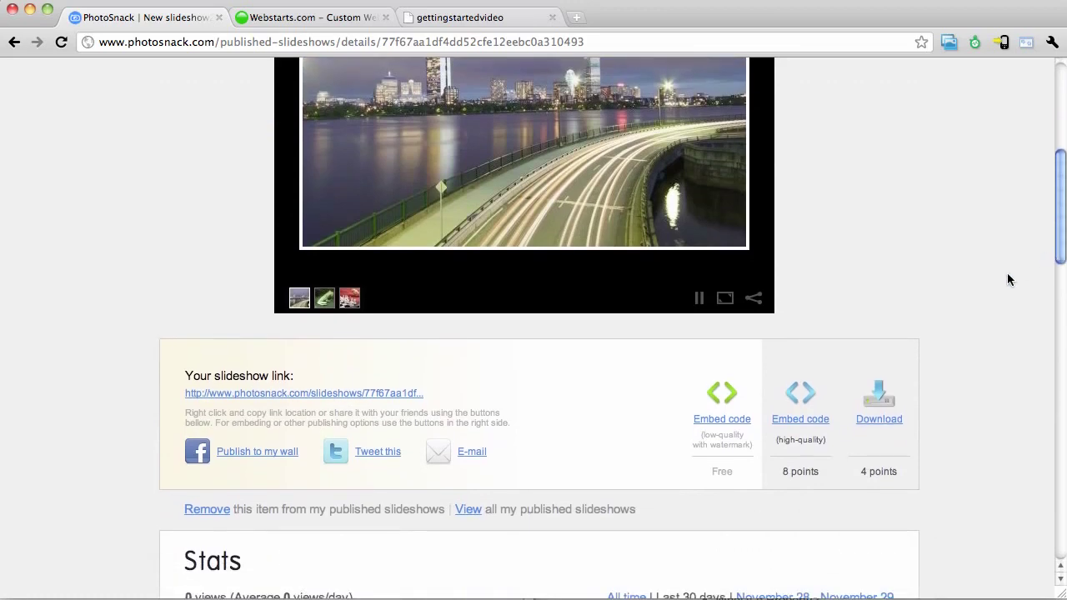
{"action": "left_click", "coordinate": [732, 404]}
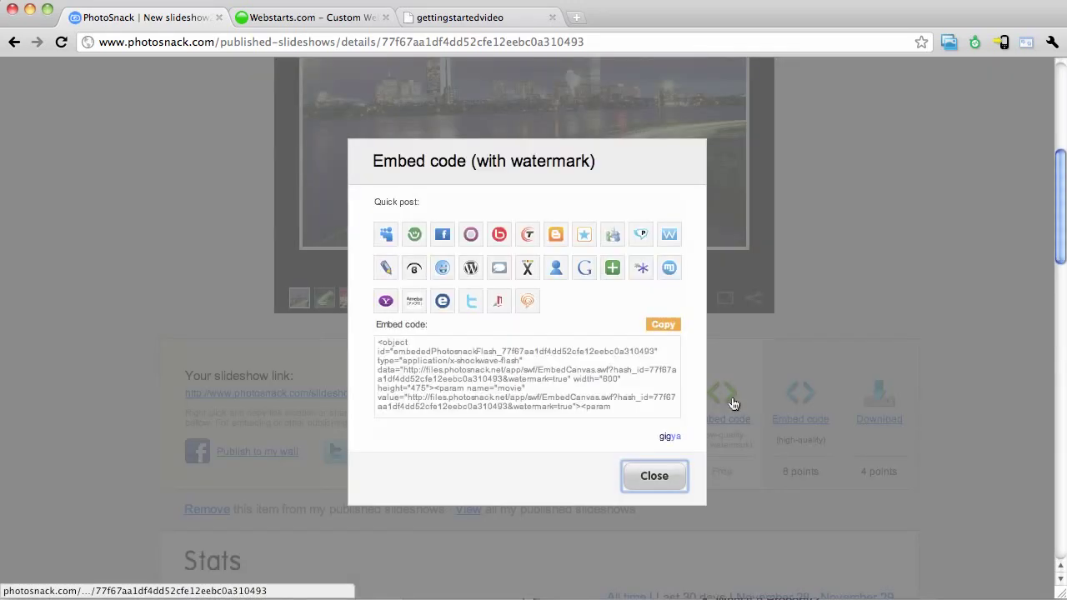
{"action": "left_click", "coordinate": [519, 364]}
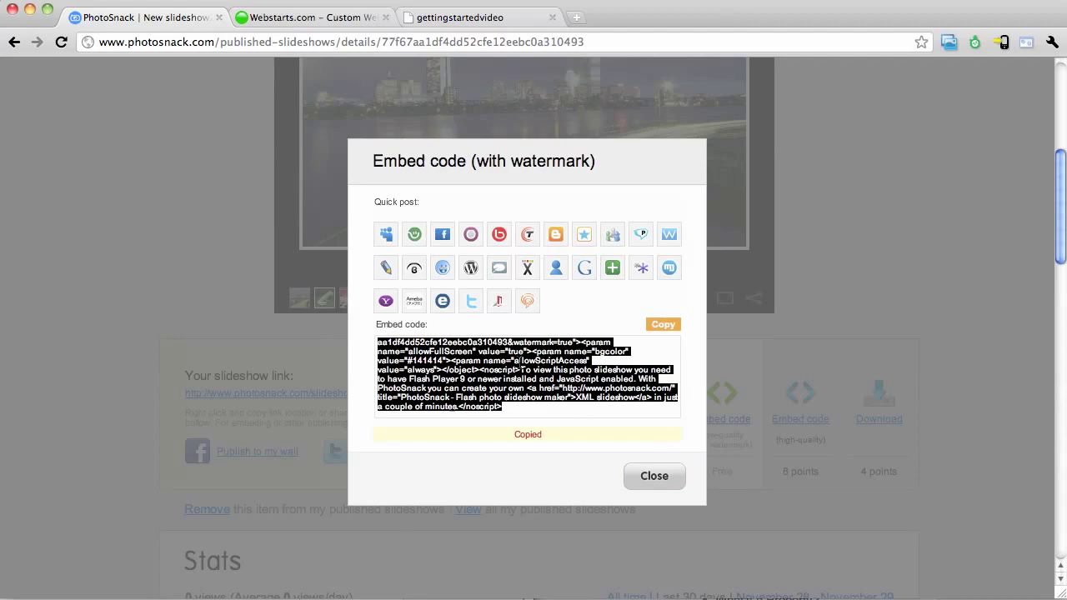
{"action": "left_click", "coordinate": [661, 332]}
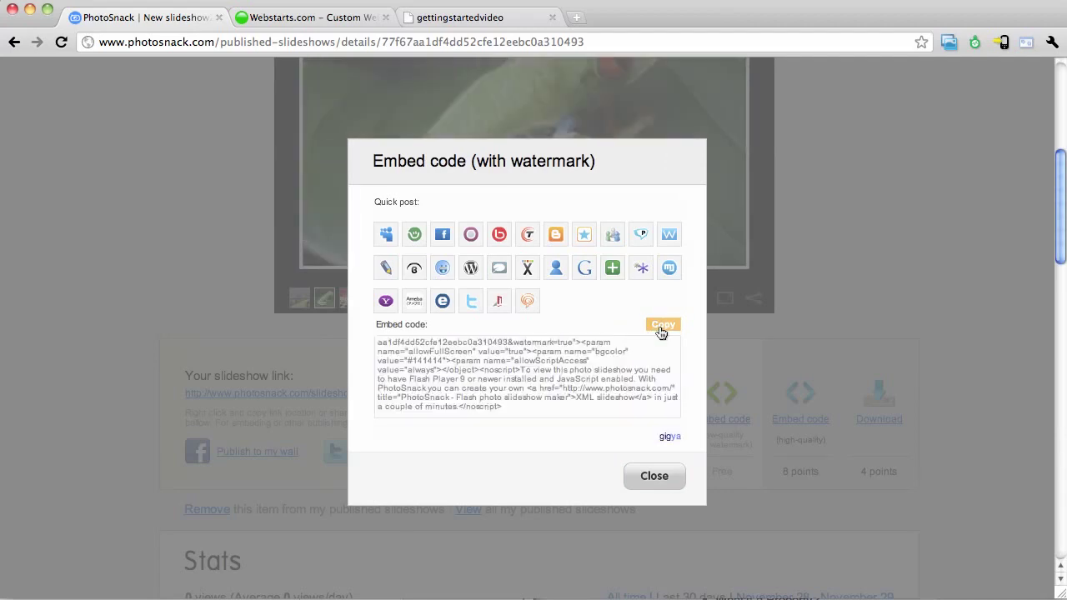
{"action": "left_click", "coordinate": [653, 477]}
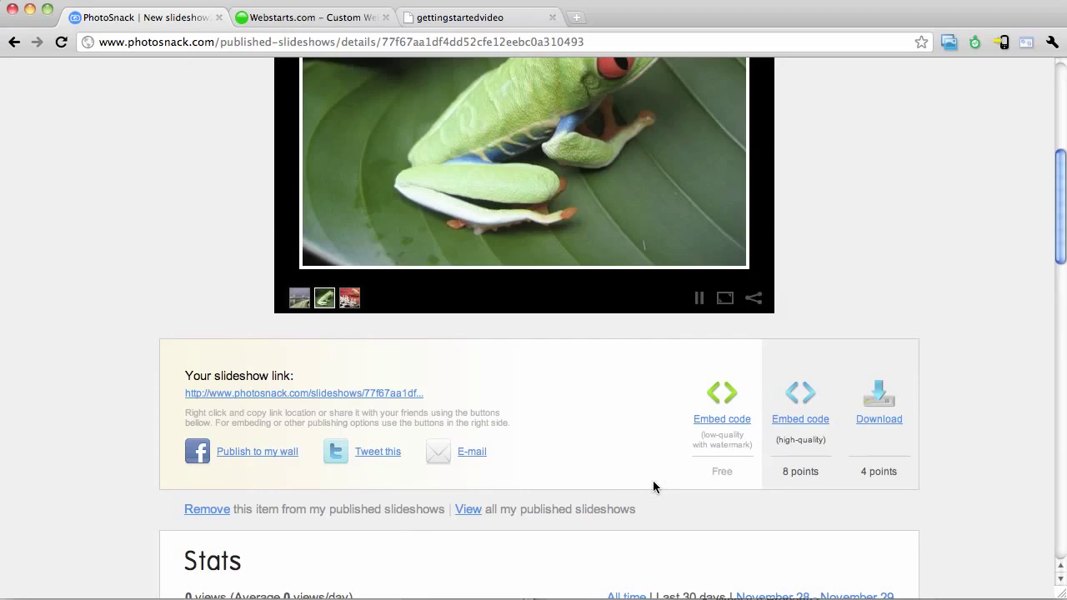
Step: Paste the PhotoSnack embed code into the WebStarts homepage source and insert it
{"action": "left_click", "coordinate": [308, 17]}
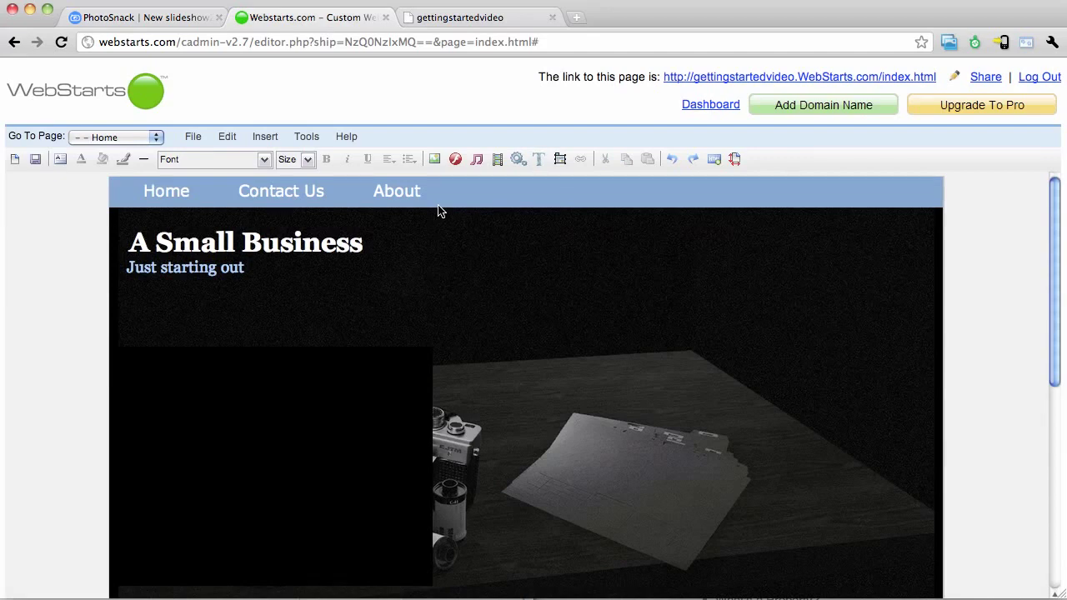
{"action": "left_click", "coordinate": [714, 159]}
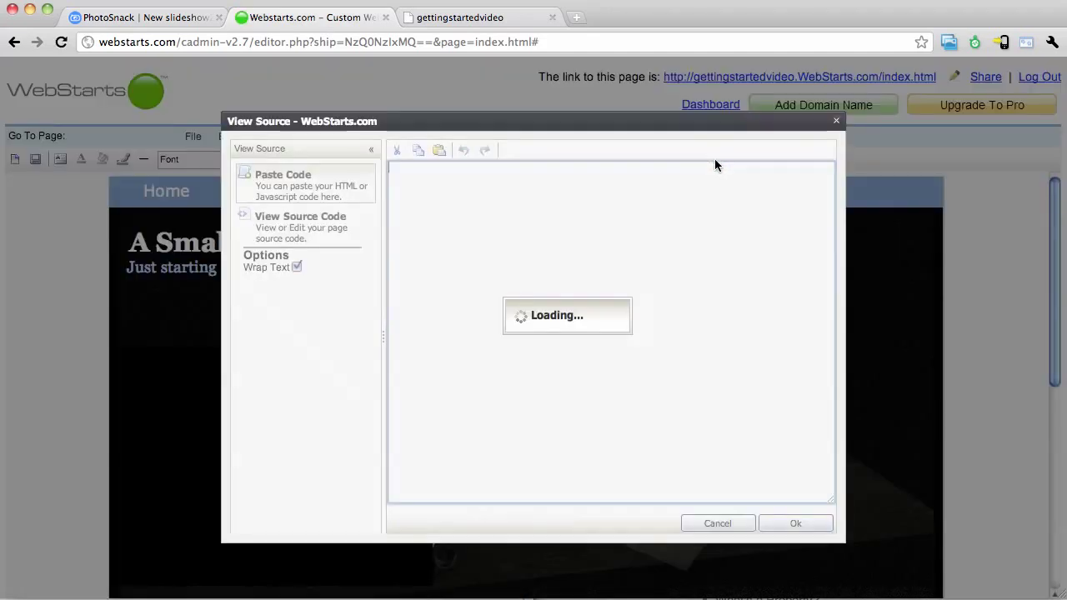
{"action": "right_click", "coordinate": [441, 182]}
{"action": "left_click", "coordinate": [467, 265]}
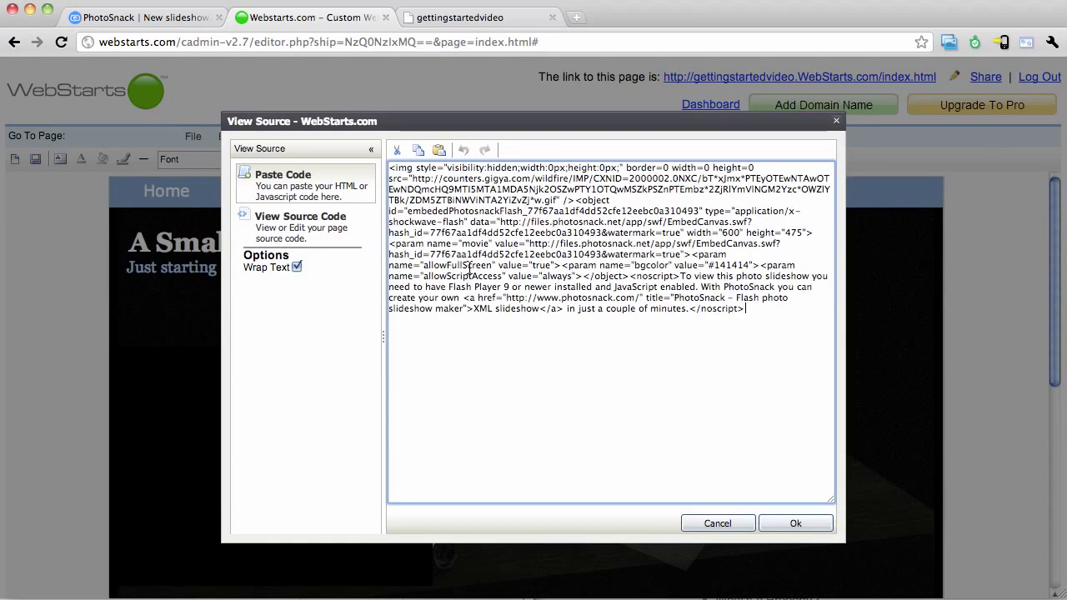
{"action": "left_click", "coordinate": [807, 522]}
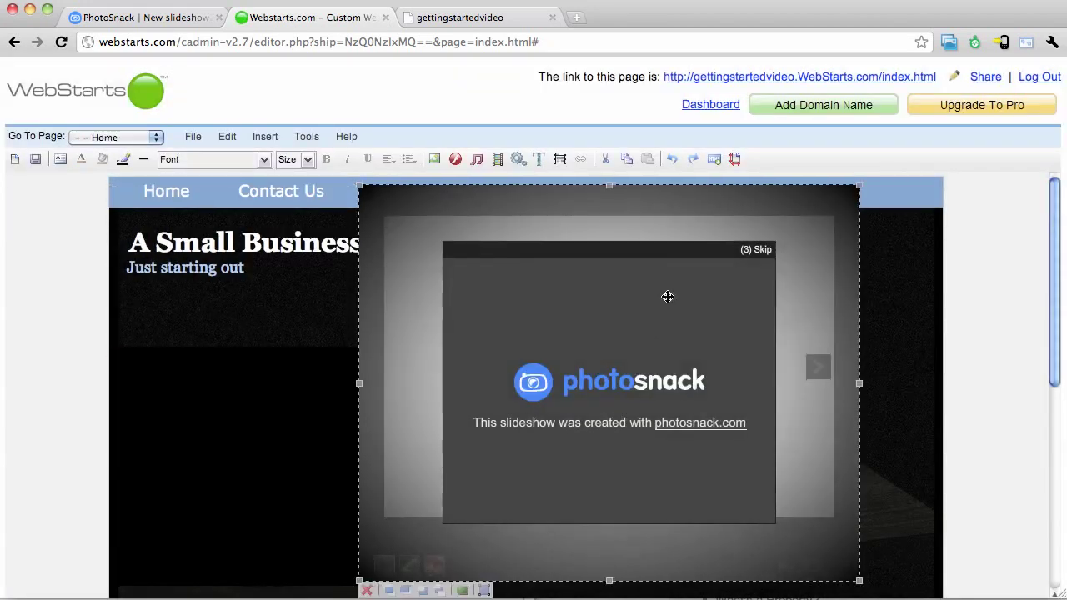
Step: Drag the slideshow to the right of the 'A Small Business' title, deselect it, and save
{"action": "left_click_drag", "start_coordinate": [667, 295], "coordinate": [739, 329]}
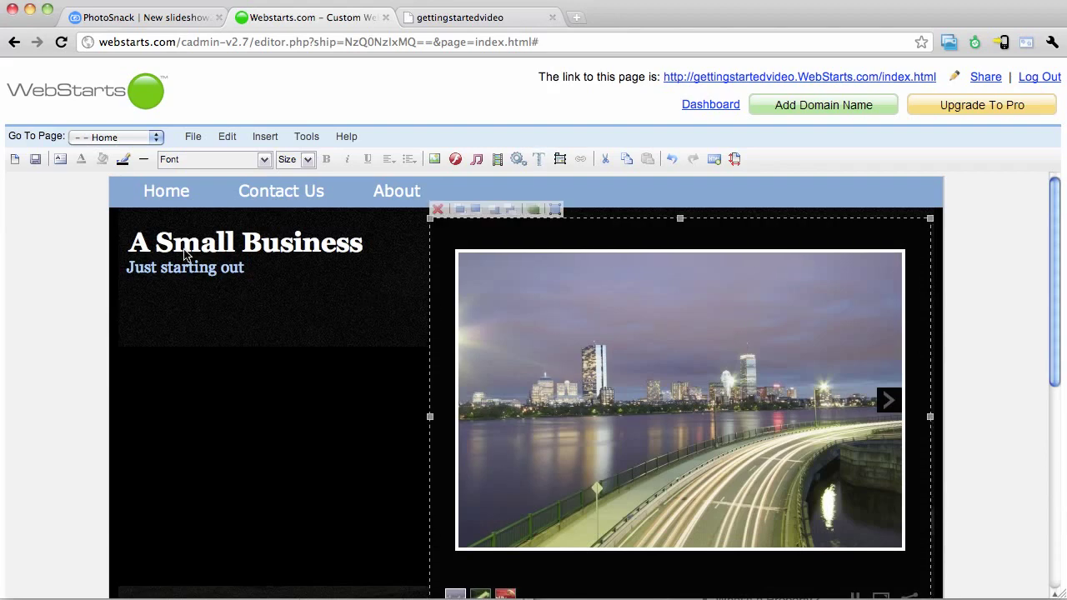
{"action": "left_click", "coordinate": [30, 163]}
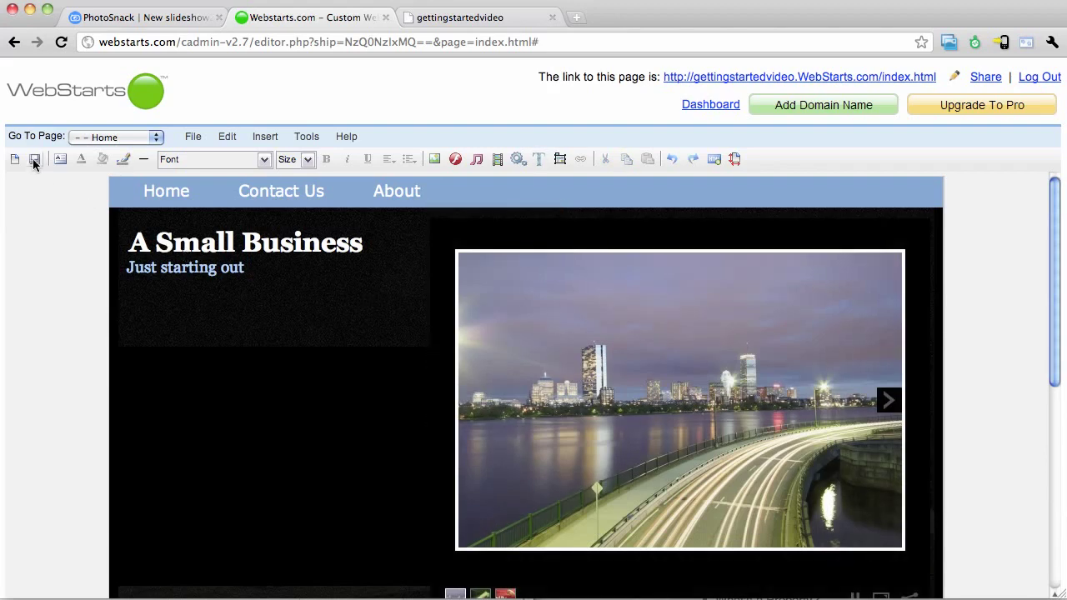
{"action": "left_click", "coordinate": [34, 160]}
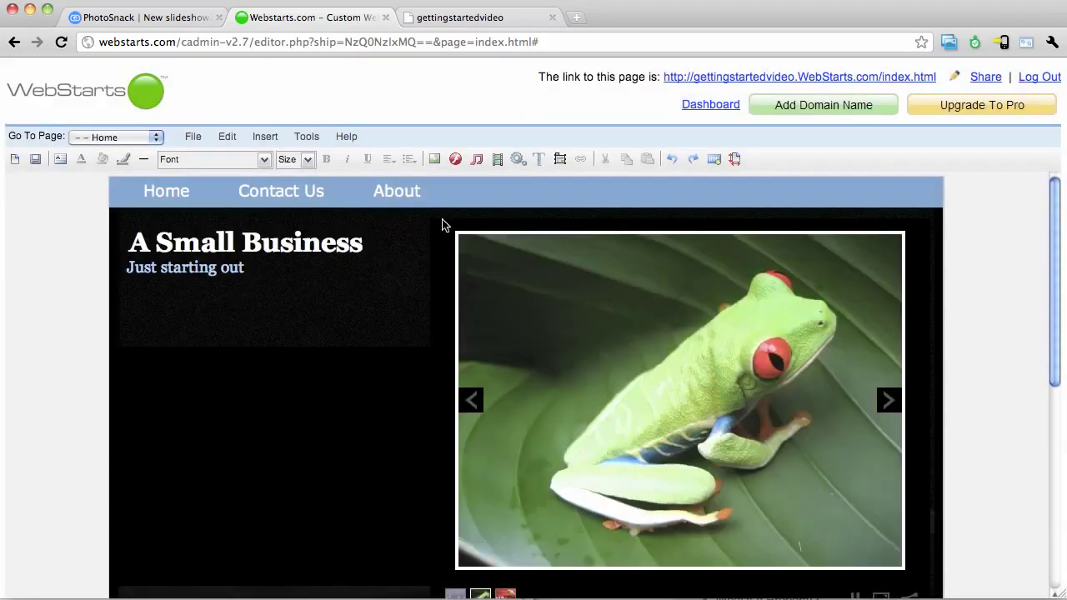
Step: Reload the live site, skip the intro splash, and view the frog and parakeet photos
{"action": "left_click", "coordinate": [758, 77]}
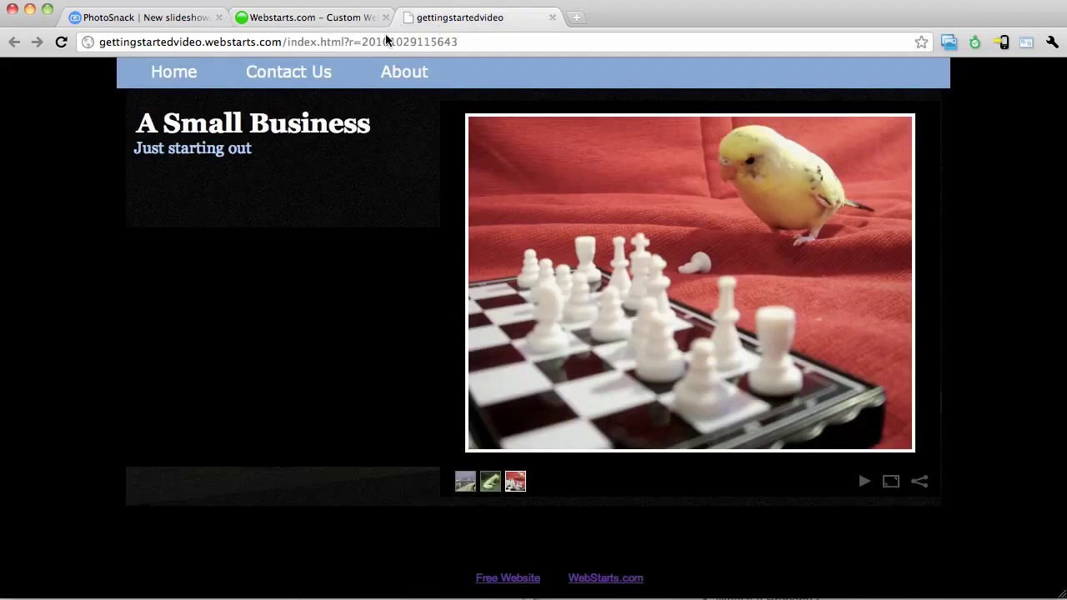
{"action": "left_click", "coordinate": [63, 42]}
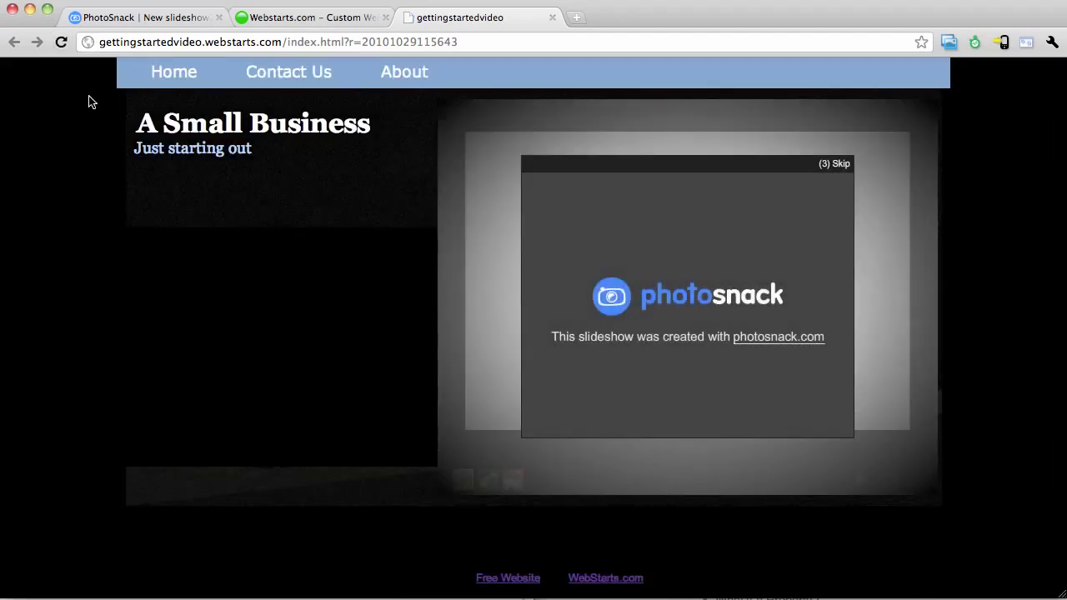
{"action": "left_click", "coordinate": [840, 169]}
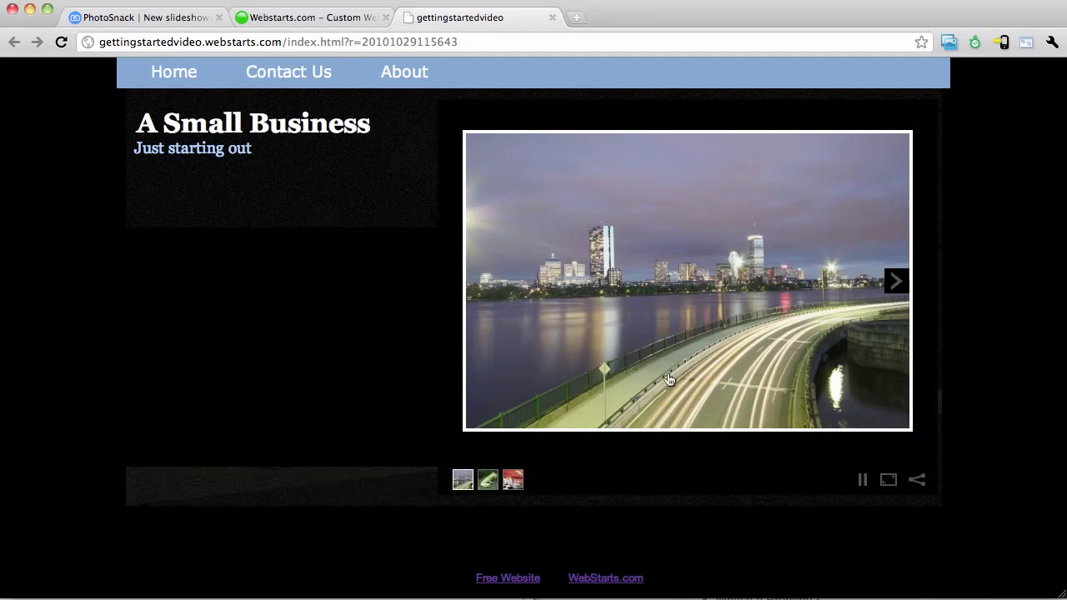
{"action": "left_click", "coordinate": [488, 480]}
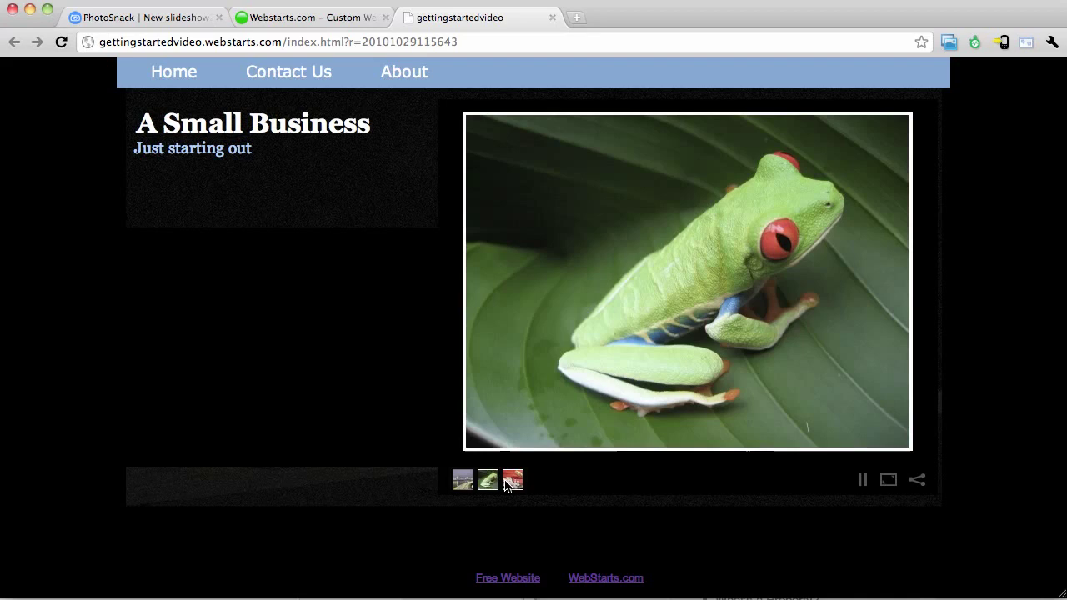
{"action": "left_click", "coordinate": [512, 484]}
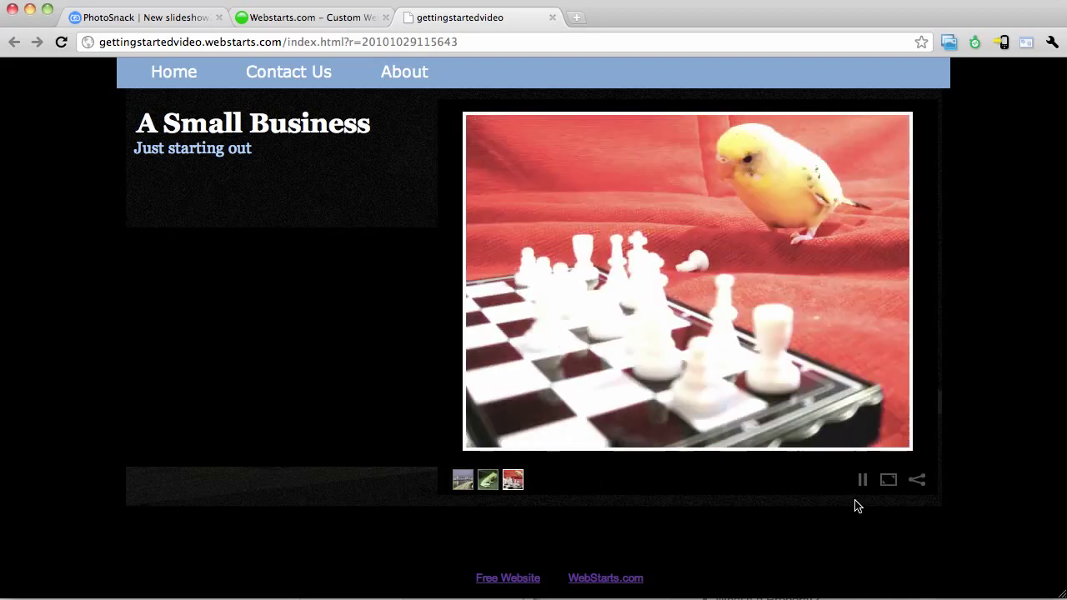